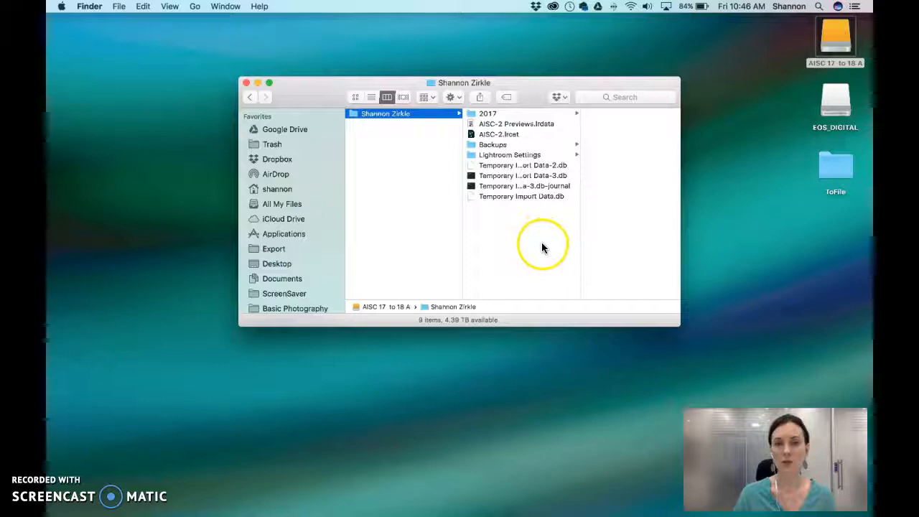
left_click(531, 239)
left_click_drag(531, 239, 522, 127)
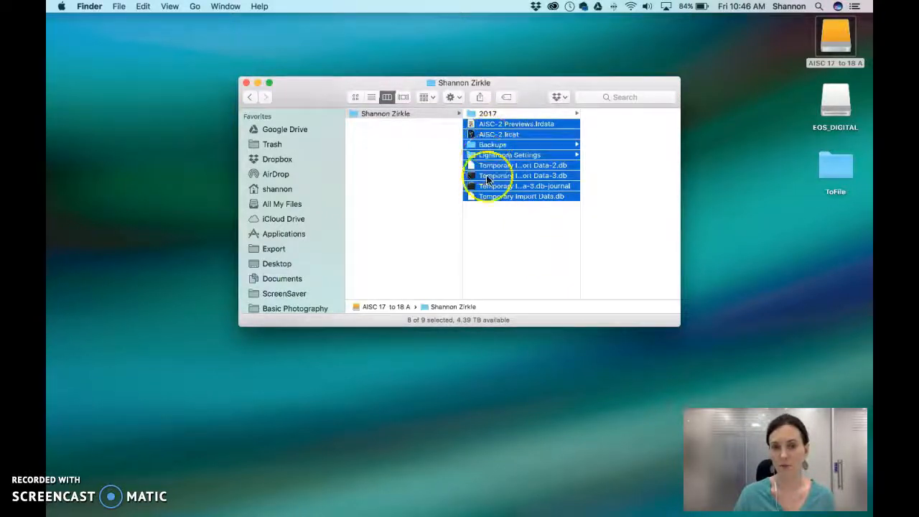
left_click(525, 165)
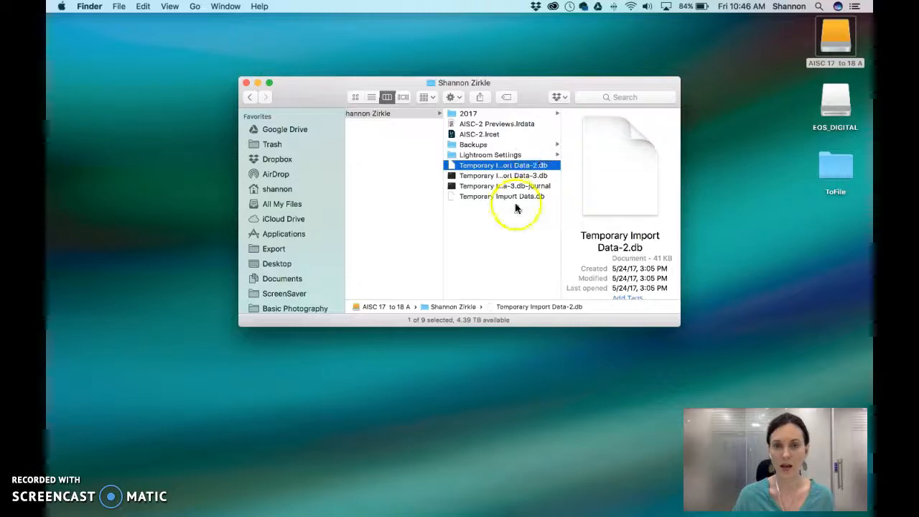
left_click_drag(513, 207, 493, 130)
left_click(494, 126, "super")
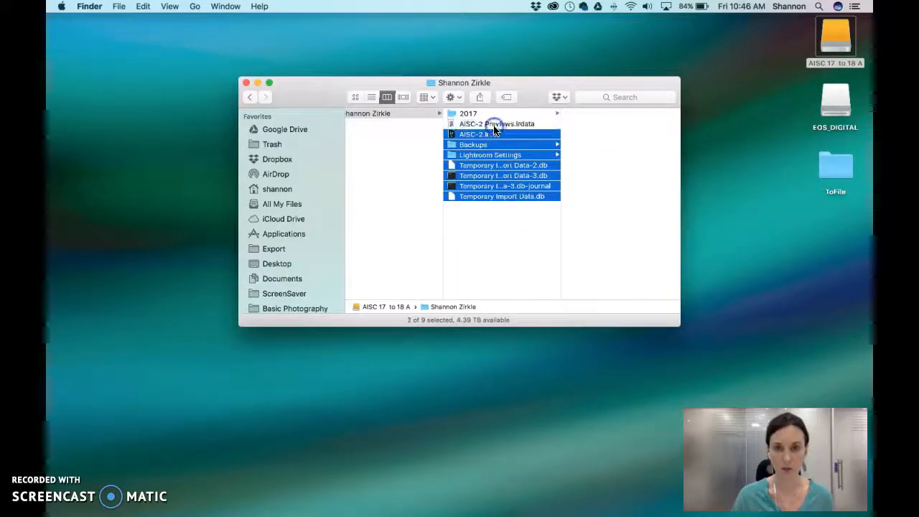
left_click(493, 126)
left_click_drag(501, 222, 508, 125)
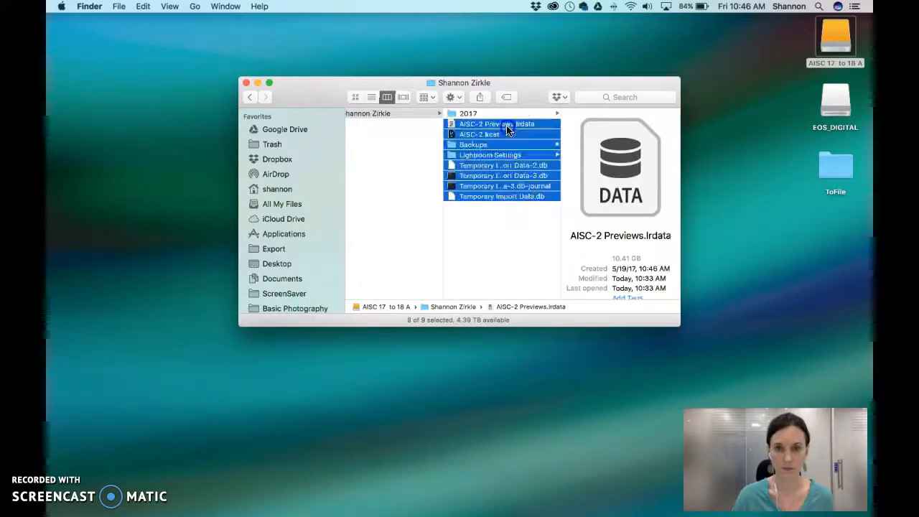
right_click(508, 136)
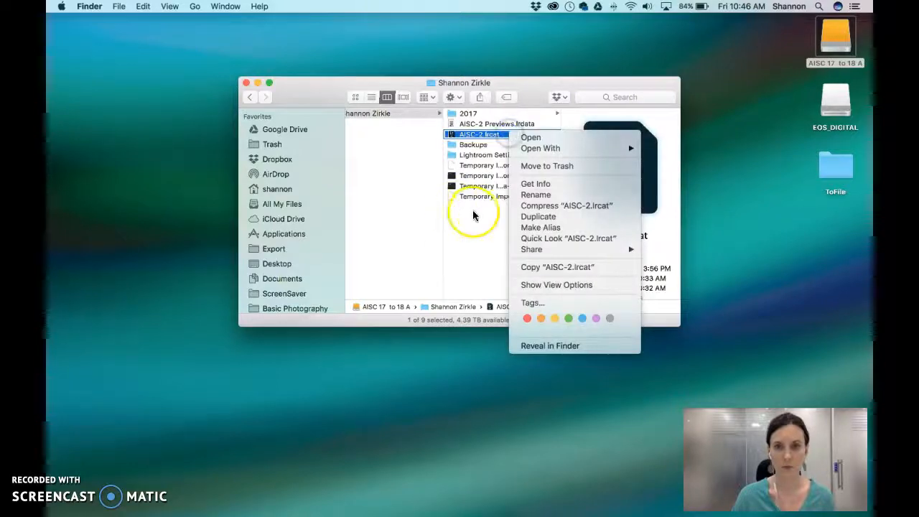
left_click(495, 216)
- Group the eight catalog items beside the 2017 folder into a new folder named Lightroom
left_click_drag(510, 218, 492, 123)
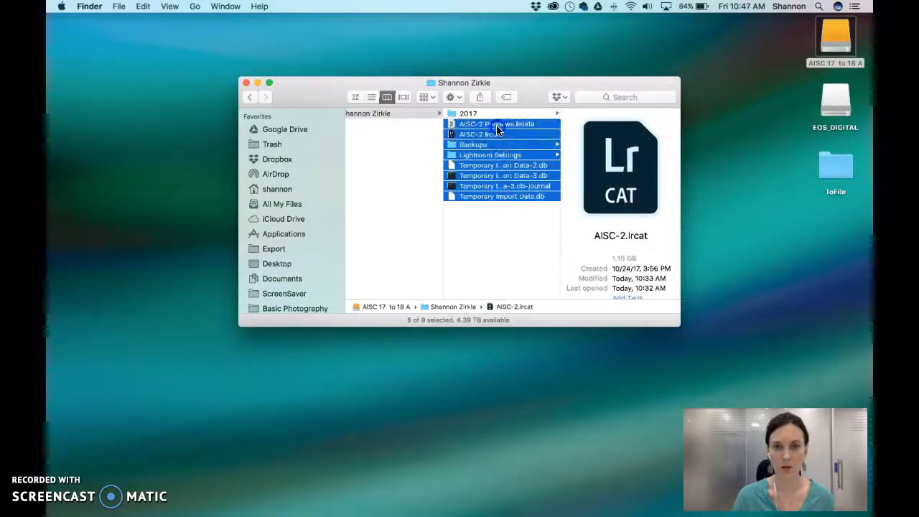
right_click(500, 130)
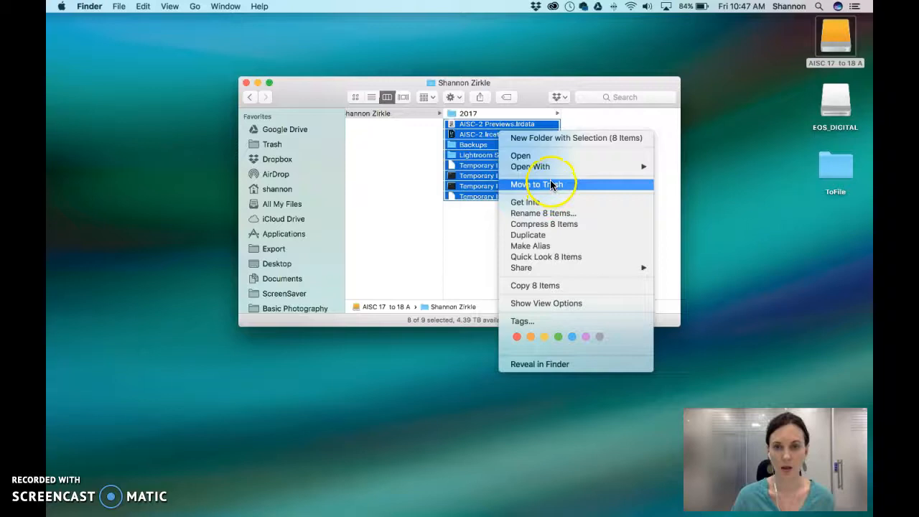
left_click(558, 140)
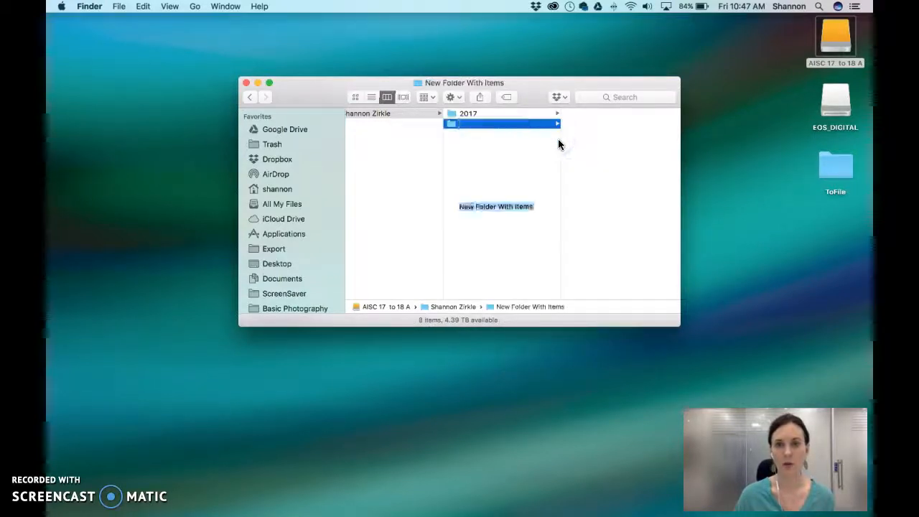
type("Lightroom")
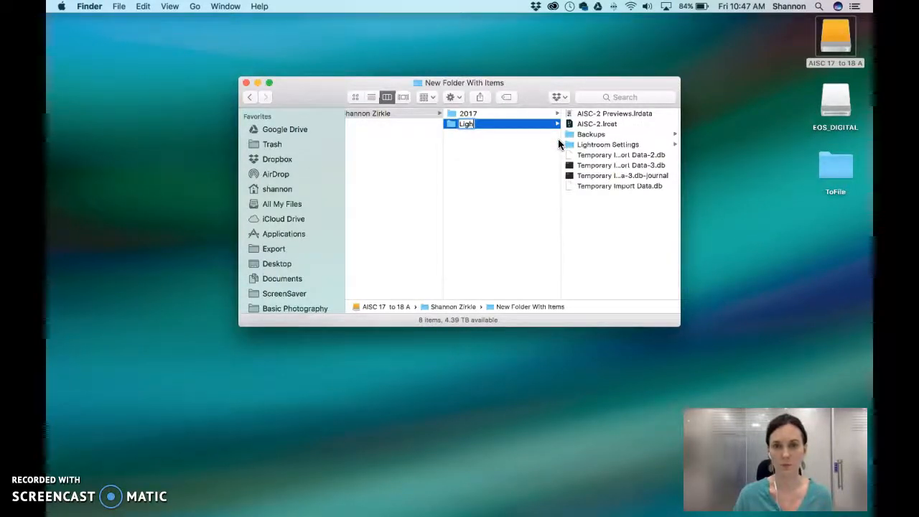
key("Return")
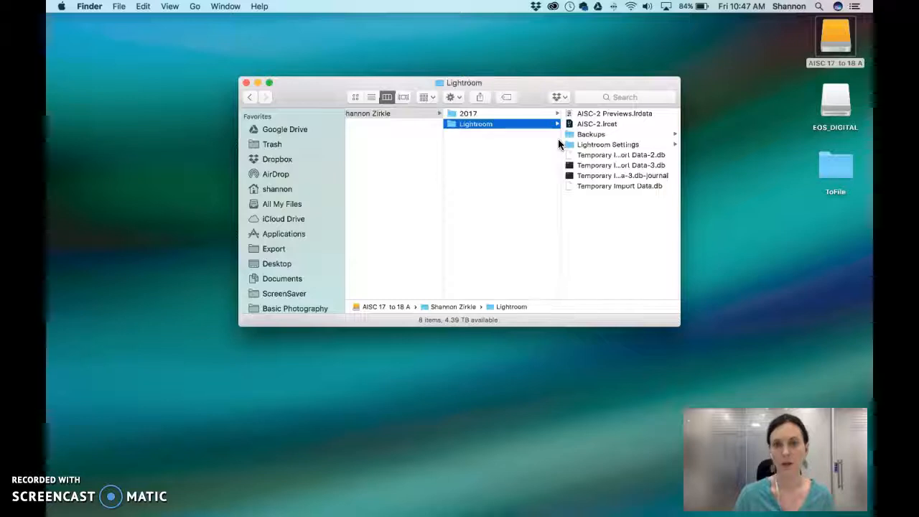
- Examine the contents of the Lightroom folder and of the 2017 photo folder
left_click(400, 114)
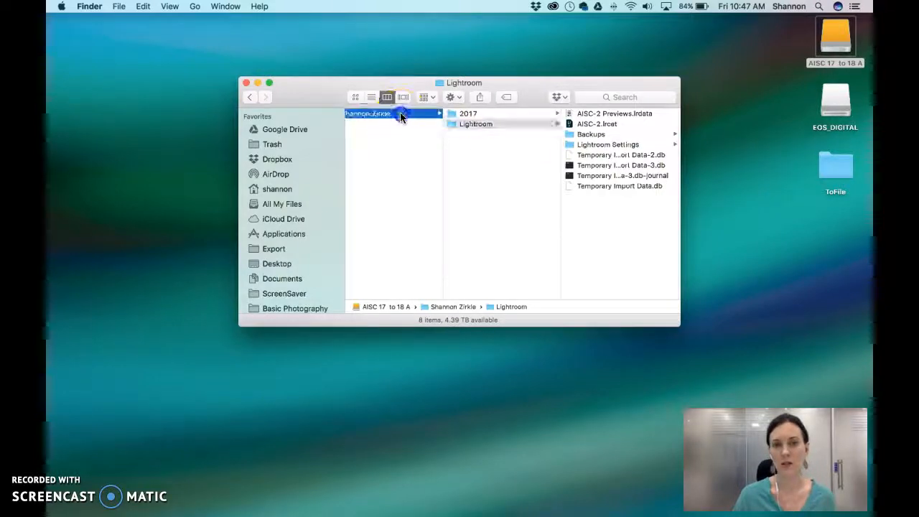
left_click(494, 123)
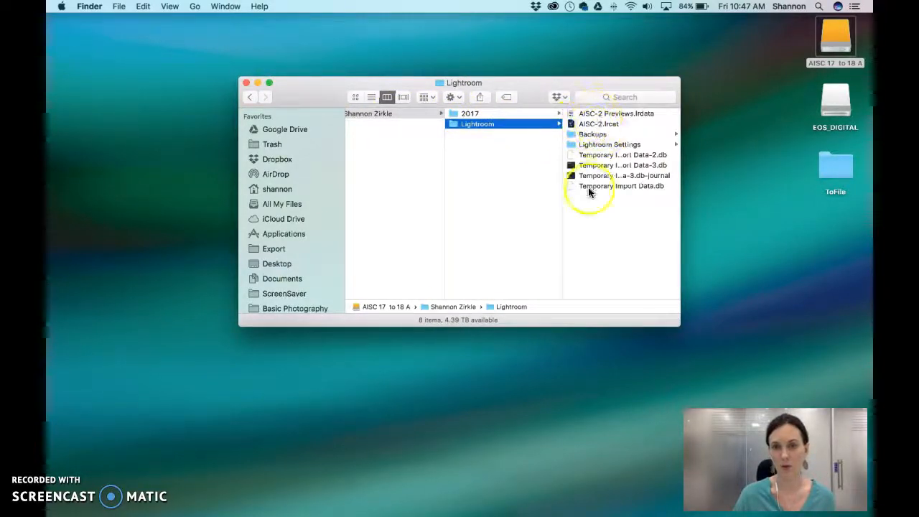
left_click(473, 114)
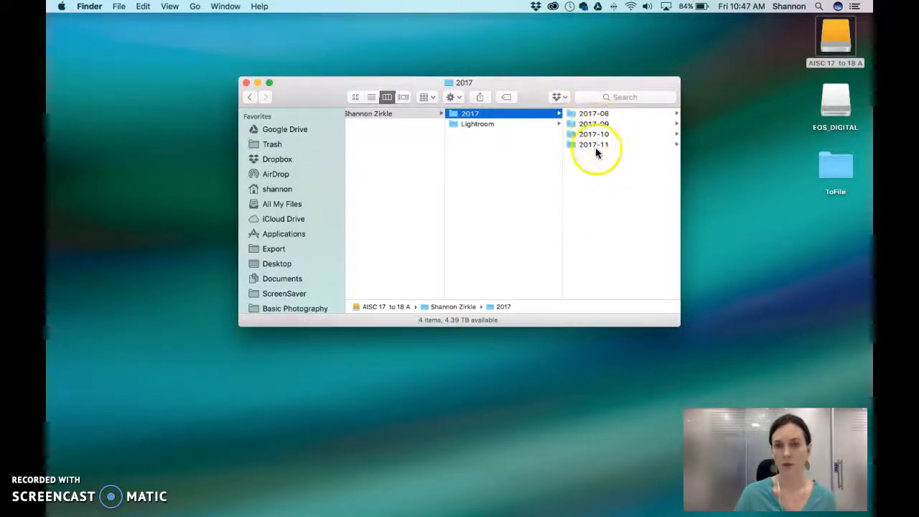
- Open the AISC-2.lrcat catalog from the Lightroom folder and relaunch Lightroom with it
left_click(502, 123)
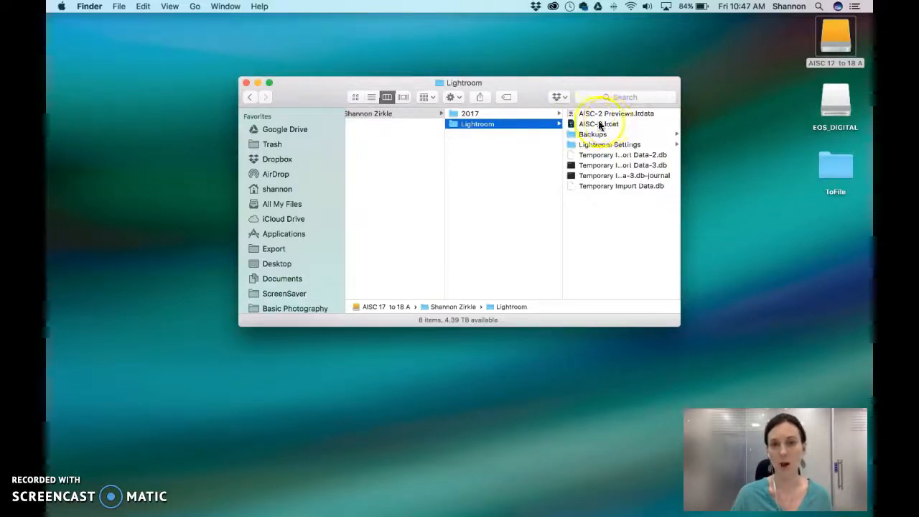
double_click(592, 125)
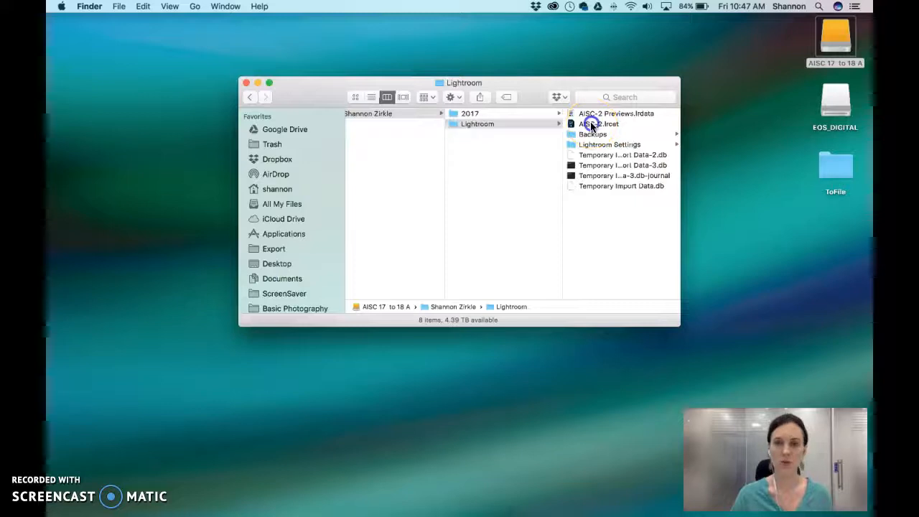
left_click(565, 197)
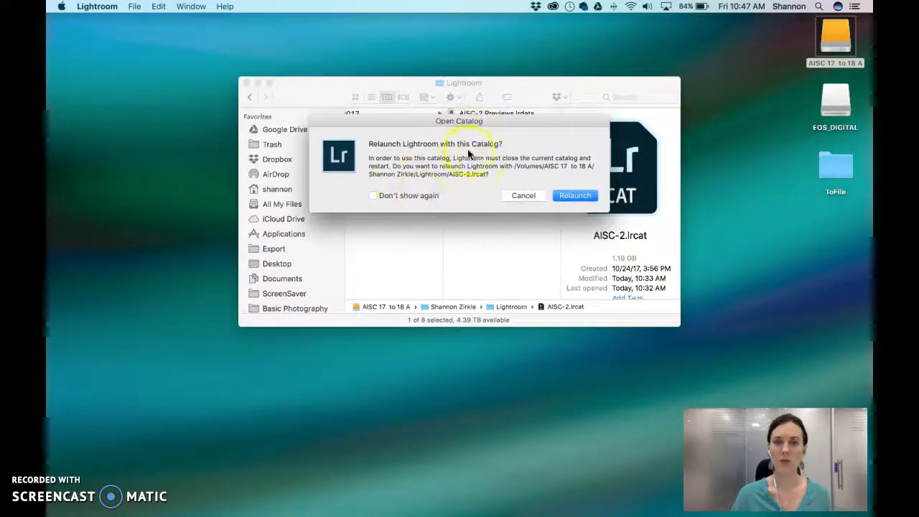
left_click(574, 196)
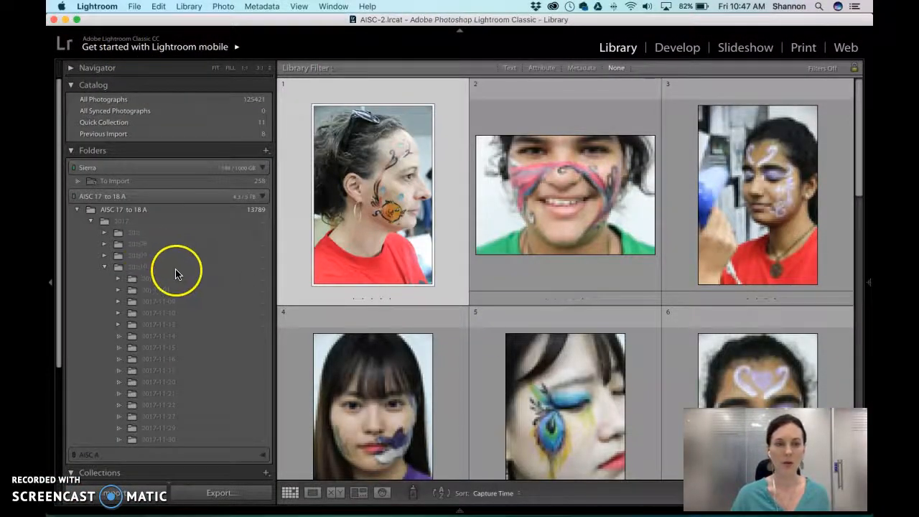
- Open the SIASA Boys - Feb 3 collection and switch the Library to full screen with the side panels, module picker and filmstrip shown
scroll(143, 129, "down", 5)
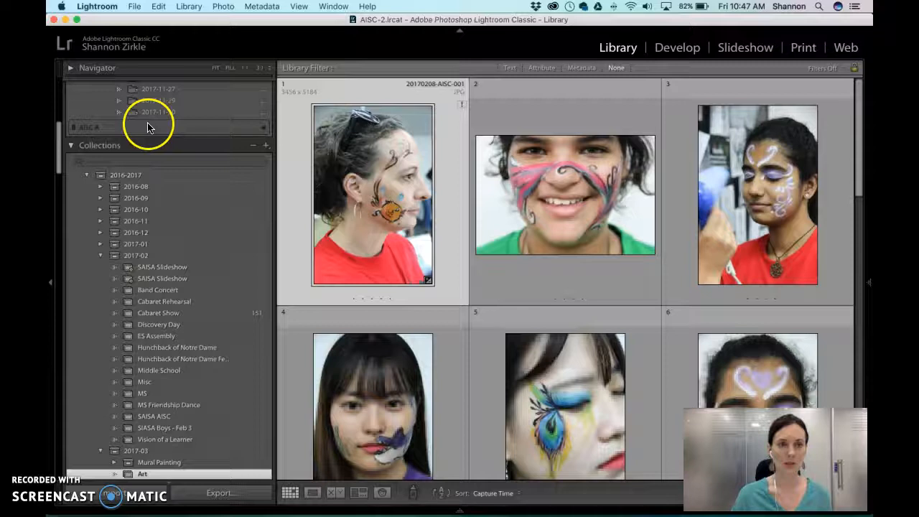
left_click(179, 427)
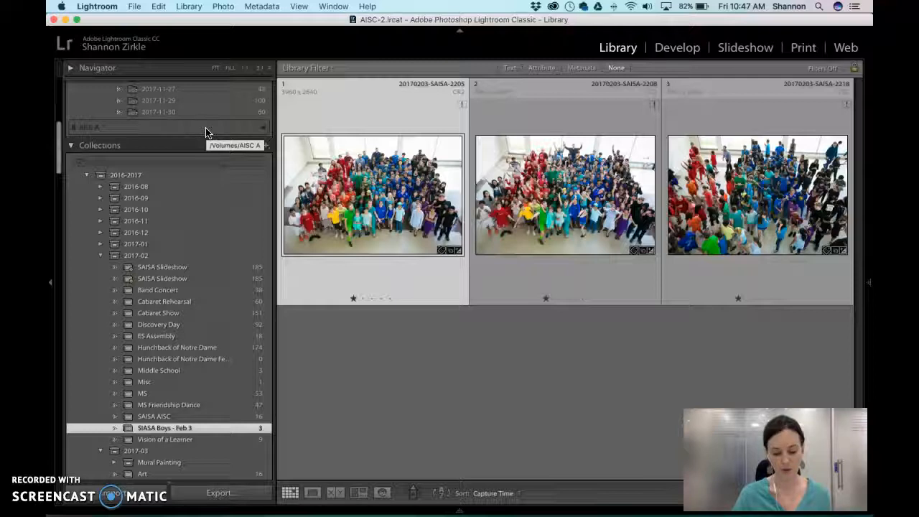
key("super+shift+f")
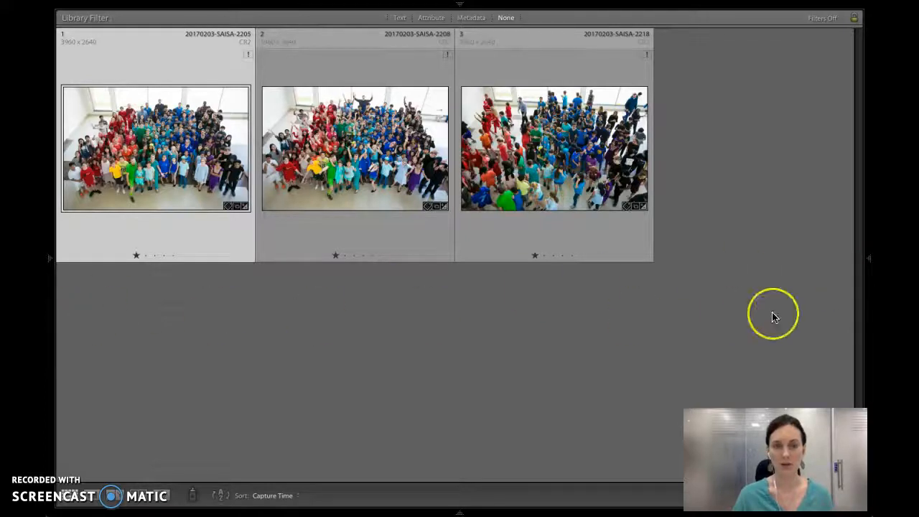
key("Tab")
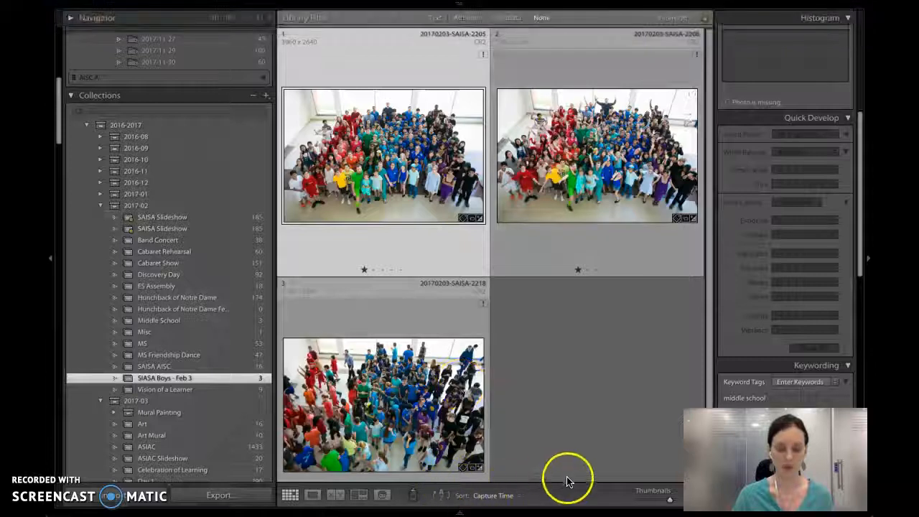
key("shift+Tab")
key("shift+Tab")
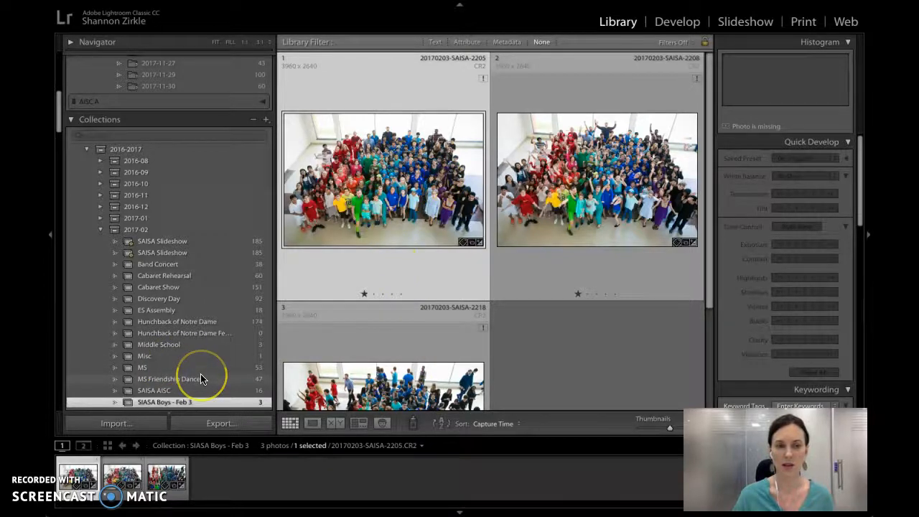
- Look through the 2016-2017 collection sets and the dated subfolders of the 2017 folder
scroll(202, 379, "down", 5)
scroll(212, 383, "down", 4)
scroll(211, 382, "down", 1)
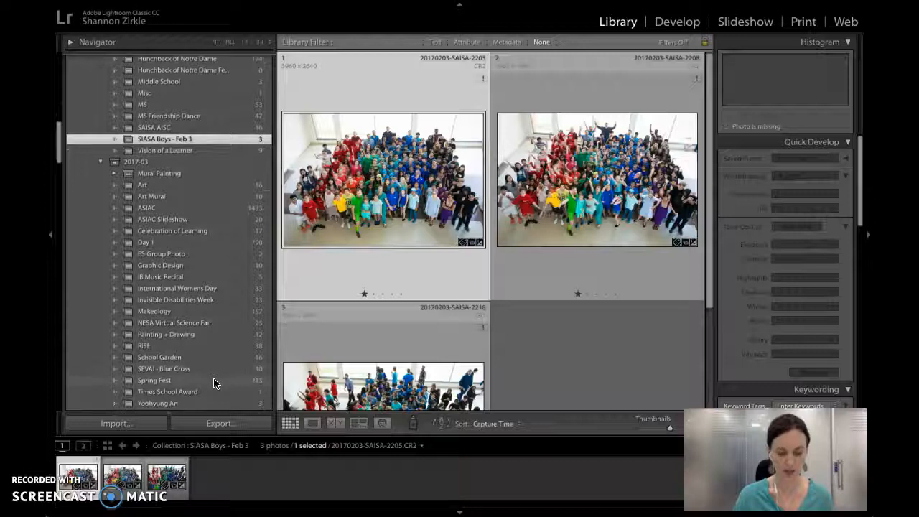
scroll(215, 383, "down", 5)
scroll(215, 383, "up", 8)
scroll(216, 383, "up", 10)
left_click(211, 391)
scroll(212, 390, "down", 1)
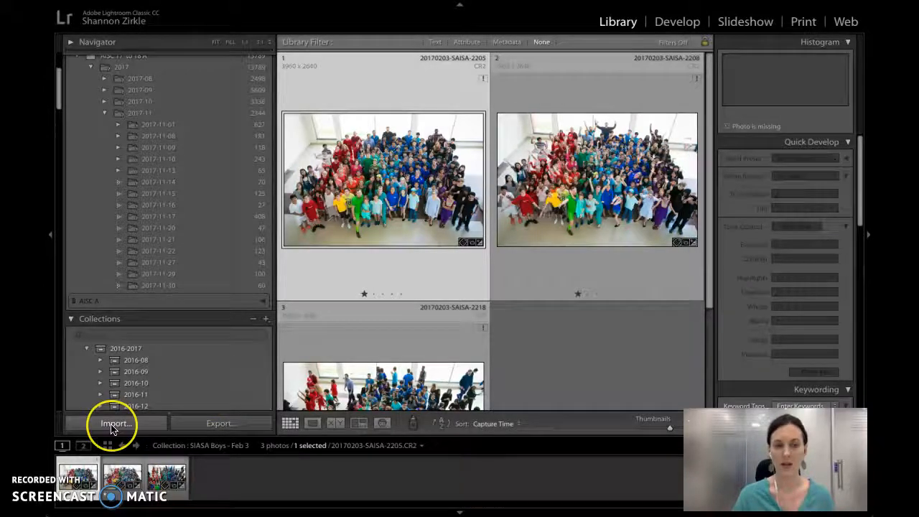
- Start a photo import from the EOS_DIGITAL card
mouse_move(136, 6)
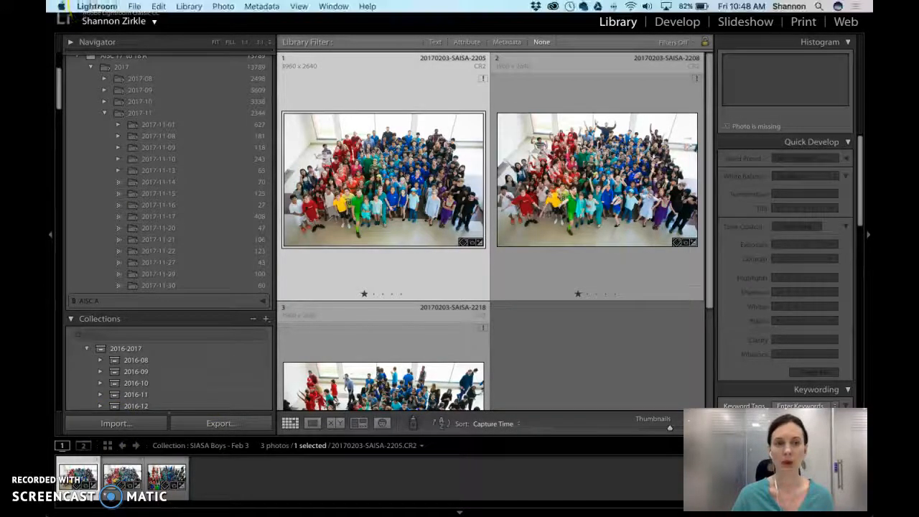
left_click(137, 7)
left_click(152, 86)
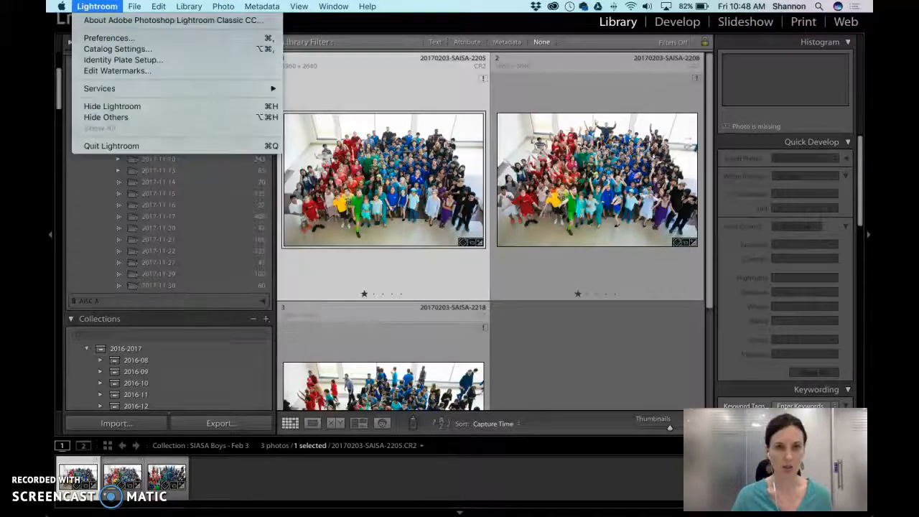
left_click(111, 7)
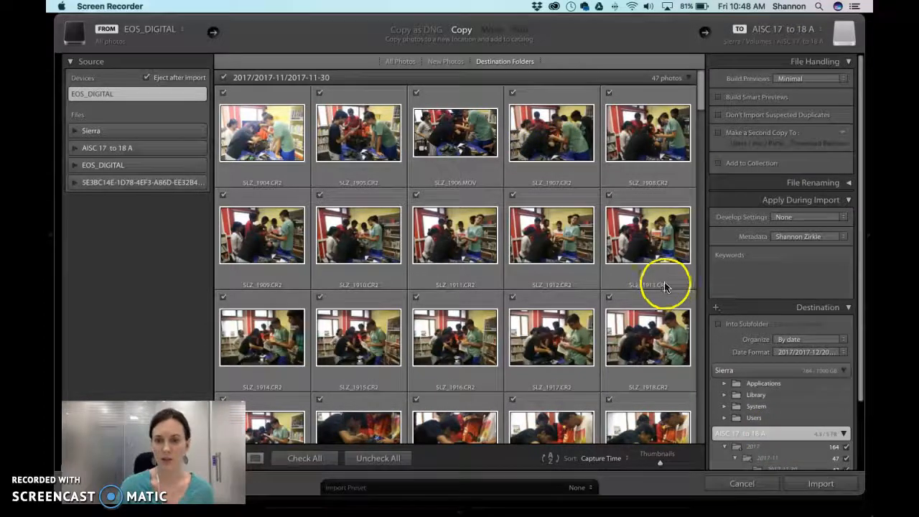
- Organize the import destination by date, using the date format 2017/2017-12/2017-12-01
scroll(783, 406, "down", 2)
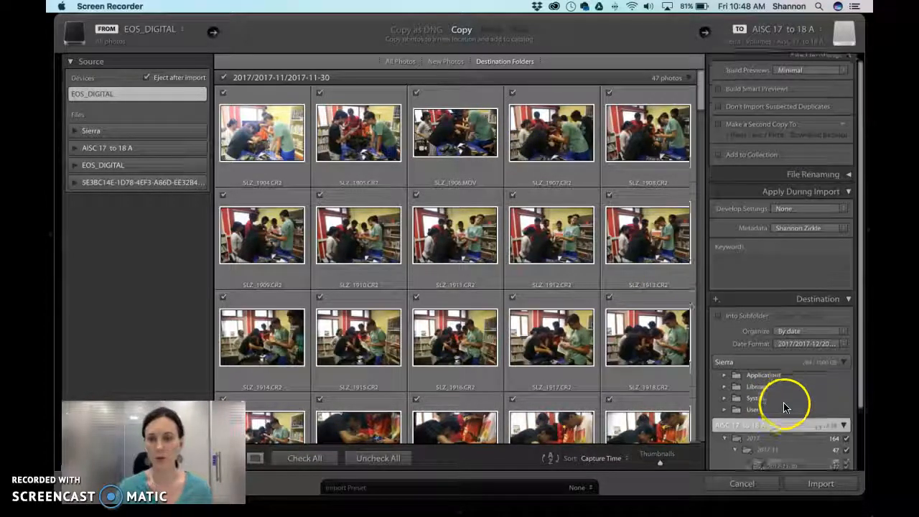
scroll(799, 405, "down", 2)
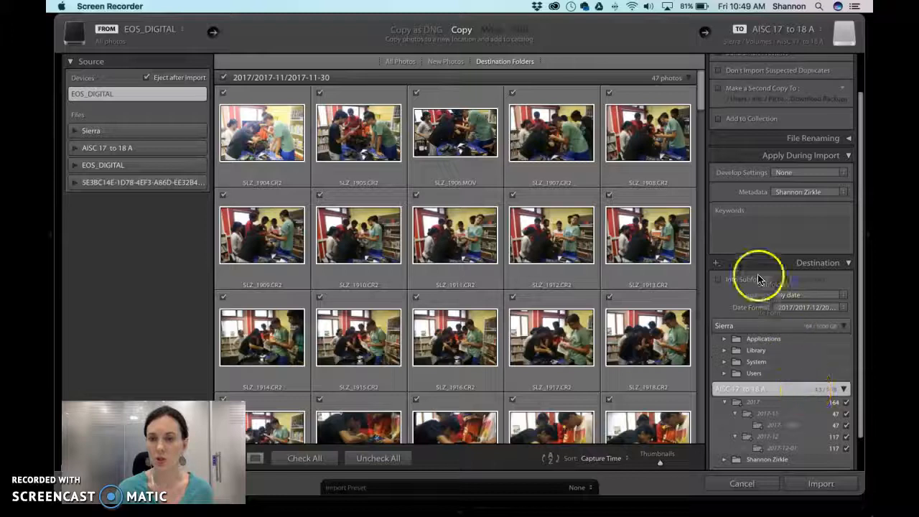
left_click(814, 295)
left_click(795, 304)
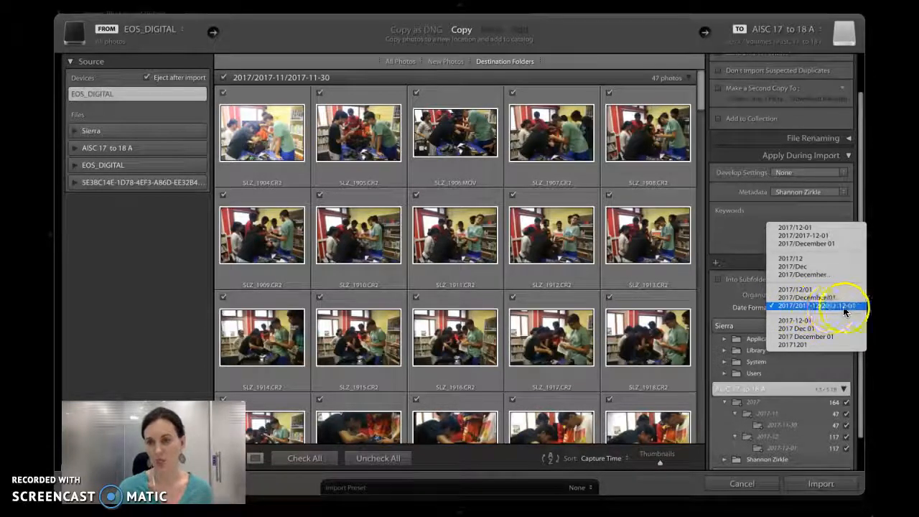
left_click(840, 306)
scroll(816, 423, "down", 1)
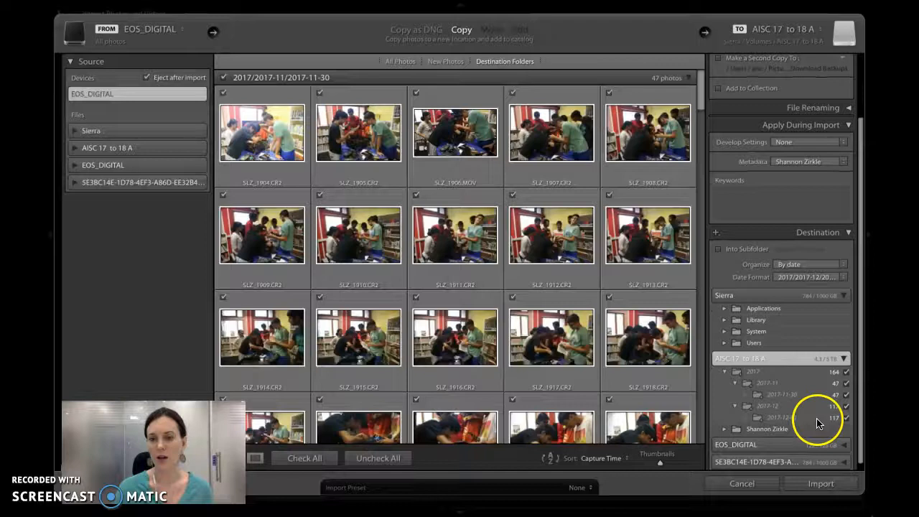
- Choose the photographer's personal folder on the AISC 17 to 18 A drive as the import destination
left_click(765, 429)
scroll(769, 433, "down", 5)
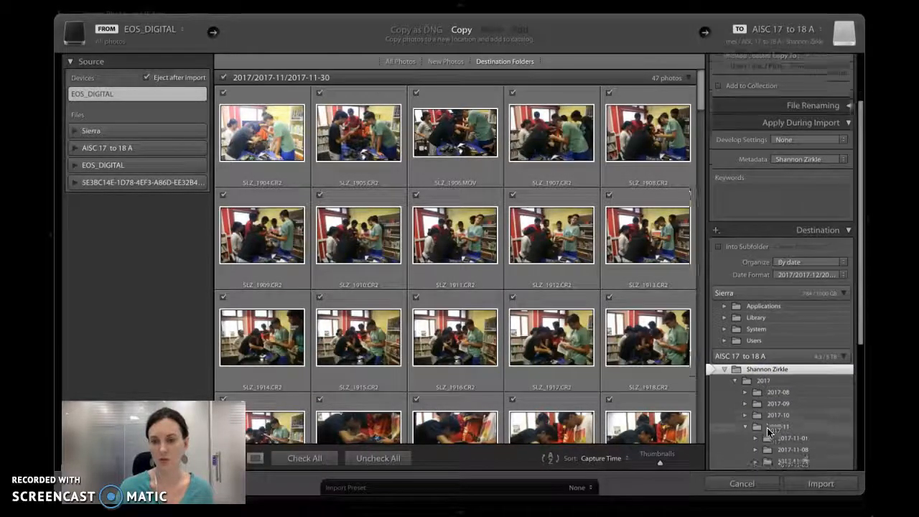
left_click(774, 339)
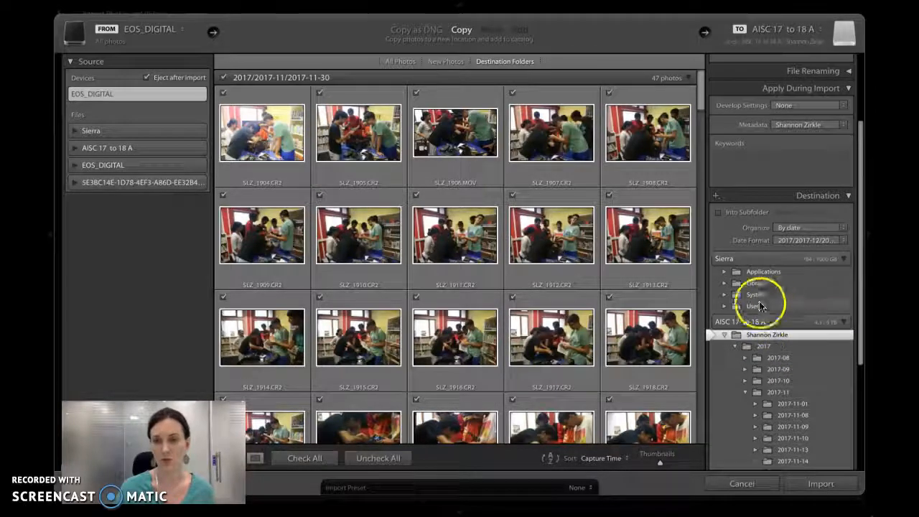
- Set the import destination to the photographer's personal folder inside Pictures on the Sierra drive
left_click(724, 306)
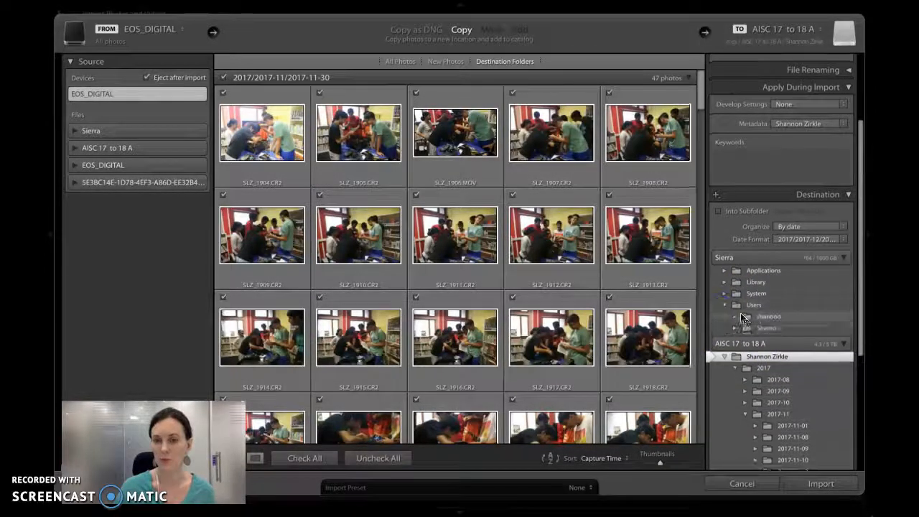
left_click(734, 319)
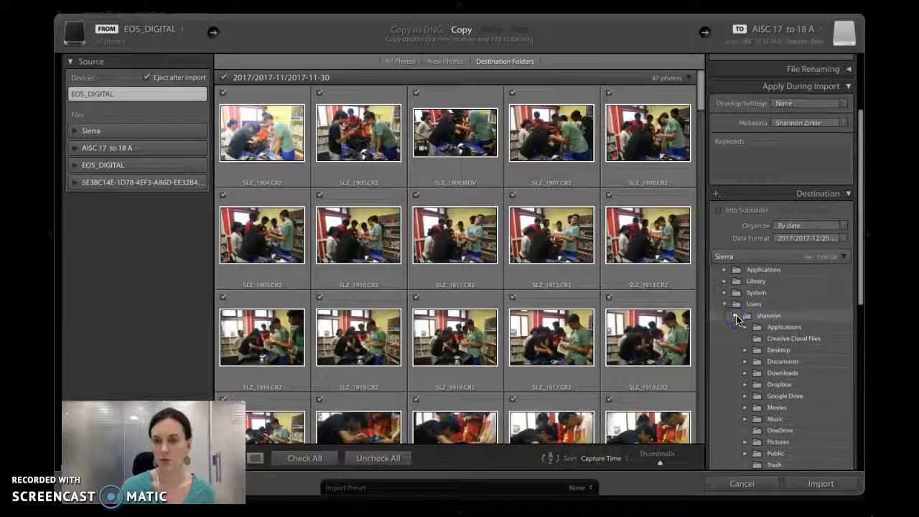
scroll(783, 402, "down", 2)
left_click(746, 388)
left_click(772, 411)
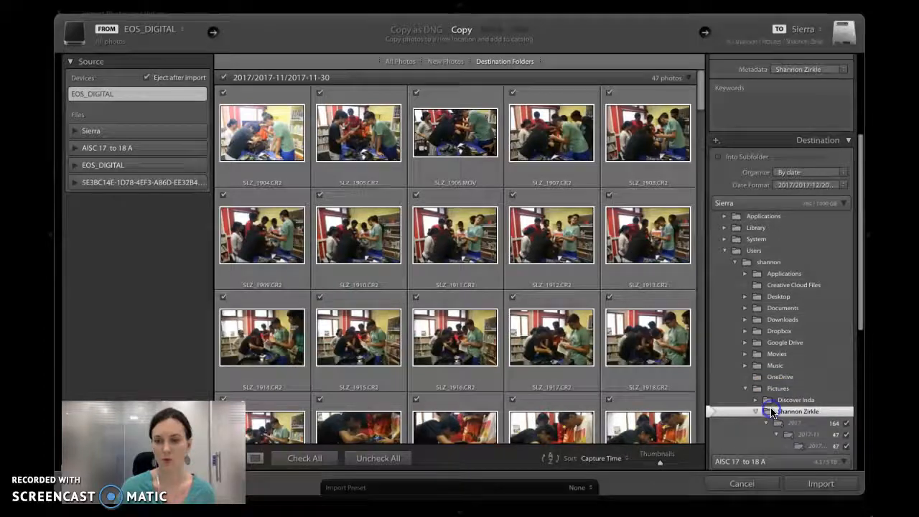
scroll(801, 388, "down", 5)
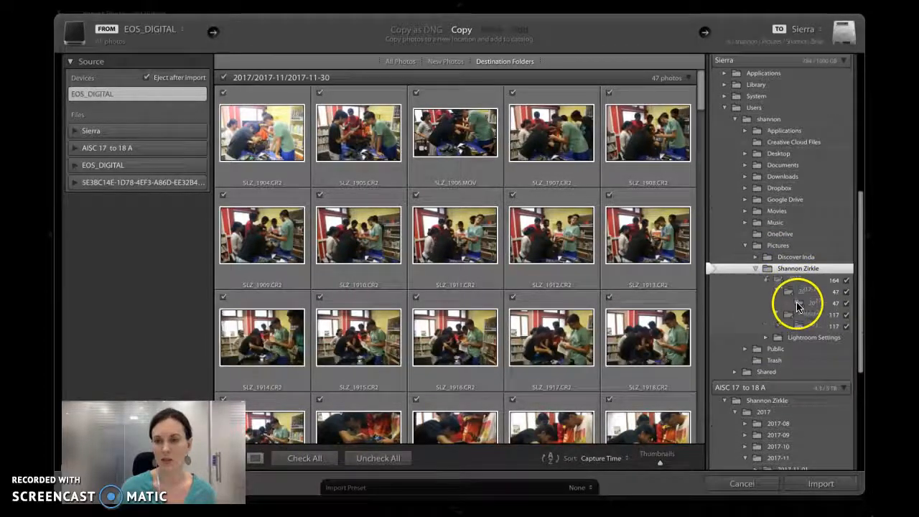
- Switch the import destination back to the photographer's personal folder on the AISC 17 to 18 A drive and check its dated subfolders
left_click(775, 404)
scroll(797, 402, "down", 2)
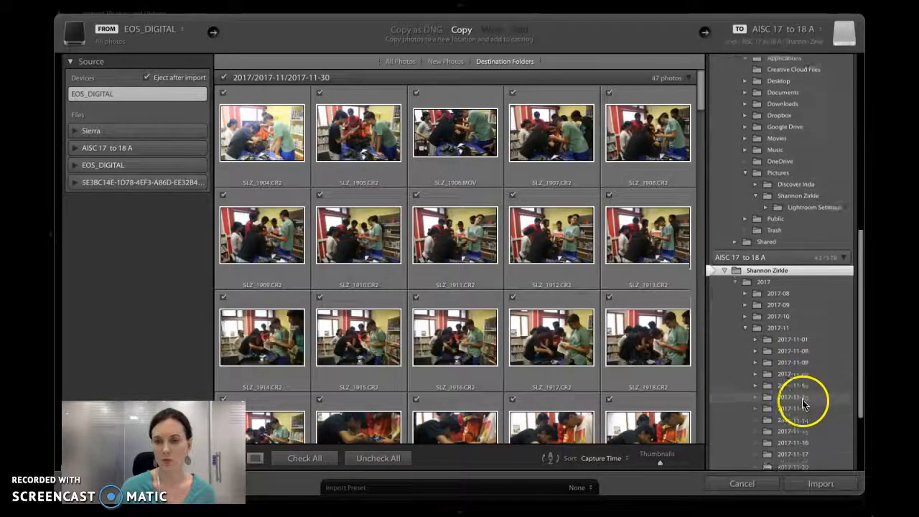
scroll(804, 420, "down", 3)
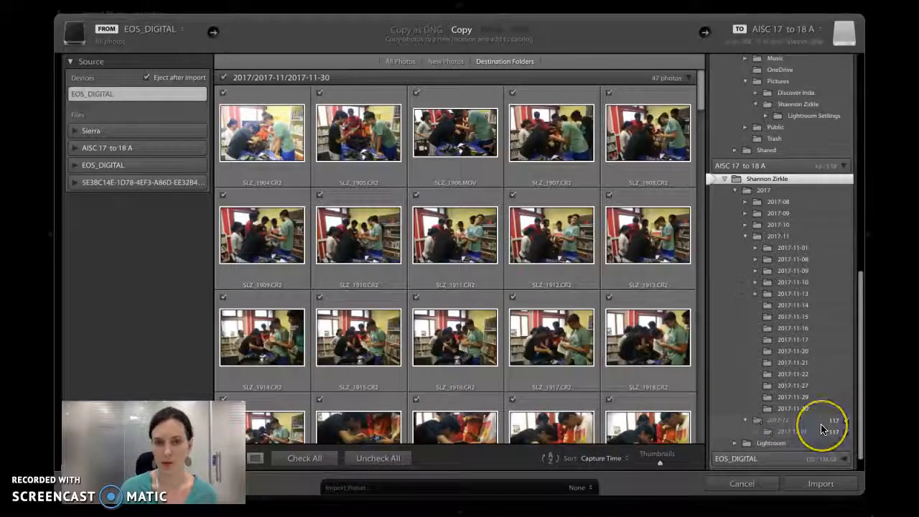
left_click(816, 414)
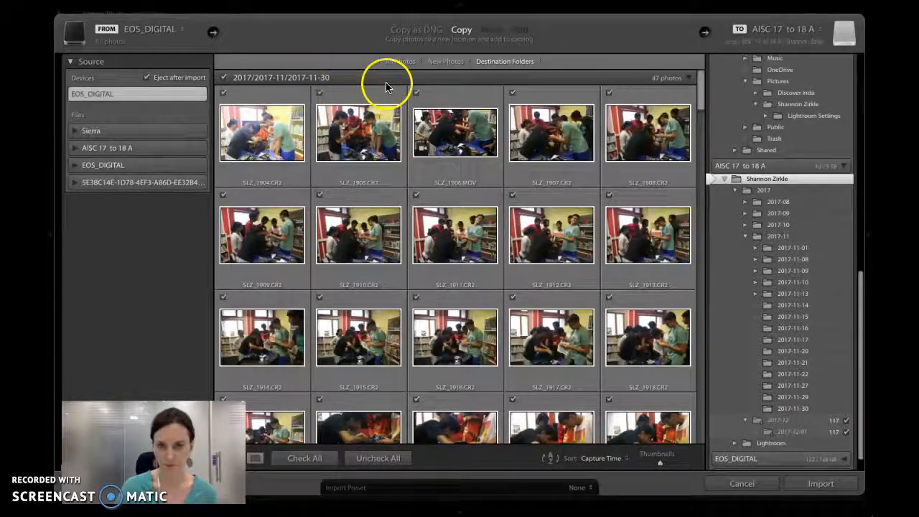
- Set the import method to Copy as DNG
scroll(390, 85, "down", 1)
scroll(414, 117, "up", 1)
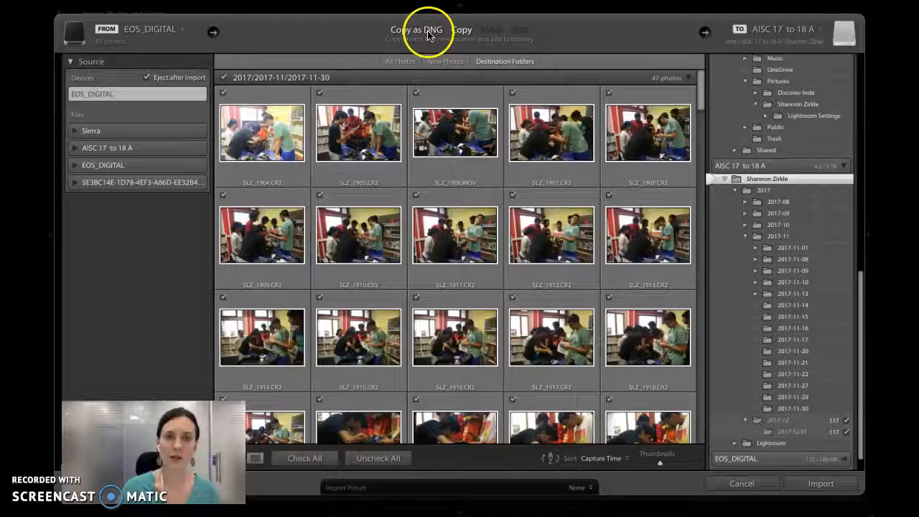
left_click(531, 220)
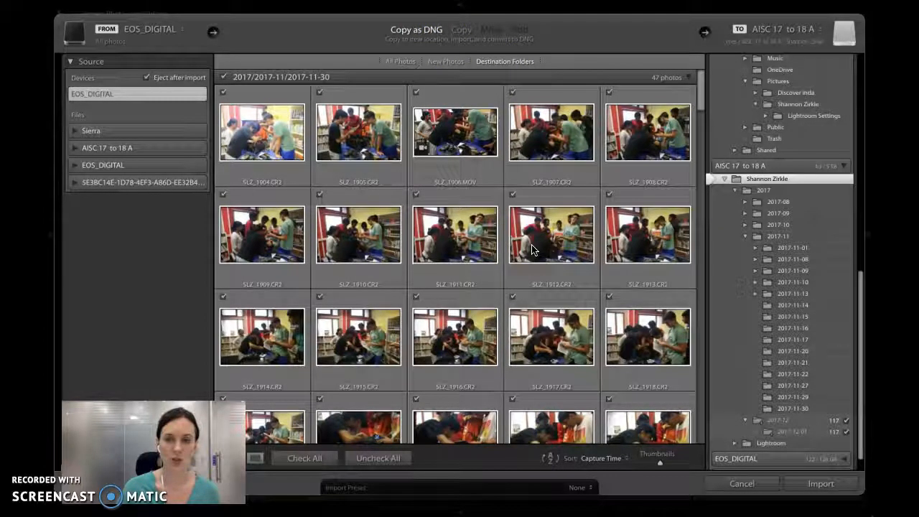
scroll(531, 248, "down", 1)
scroll(531, 248, "up", 1)
scroll(531, 248, "down", 1)
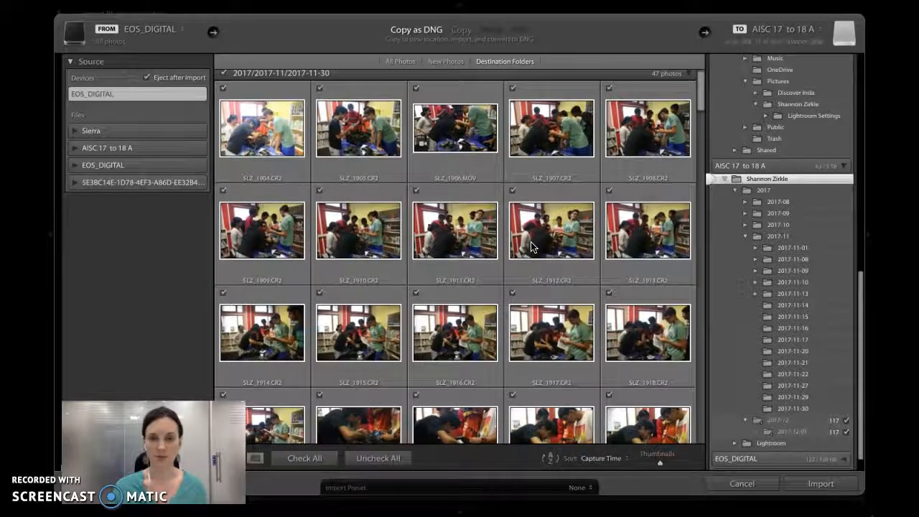
scroll(531, 248, "up", 1)
left_click(510, 231)
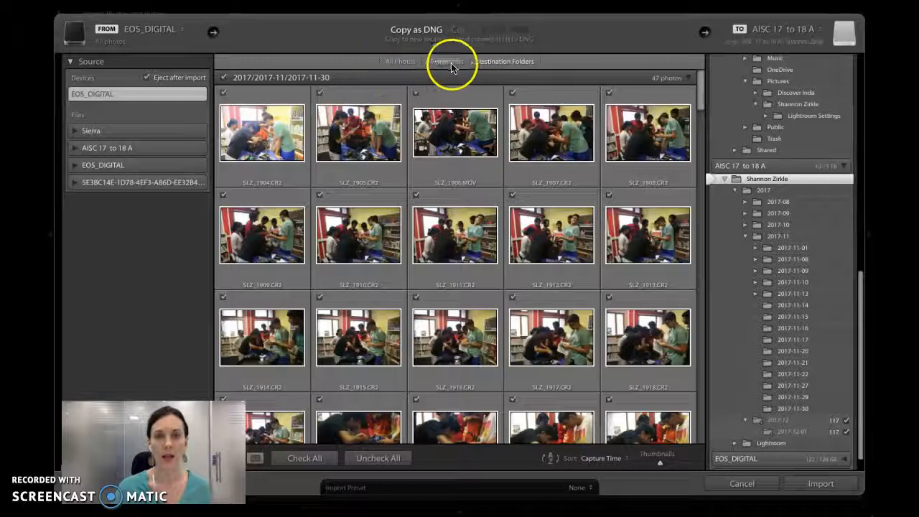
- Show the photos by destination folder and collapse the 2017-11-30 and 2017-12-01 groups
left_click(501, 63)
left_click(357, 78)
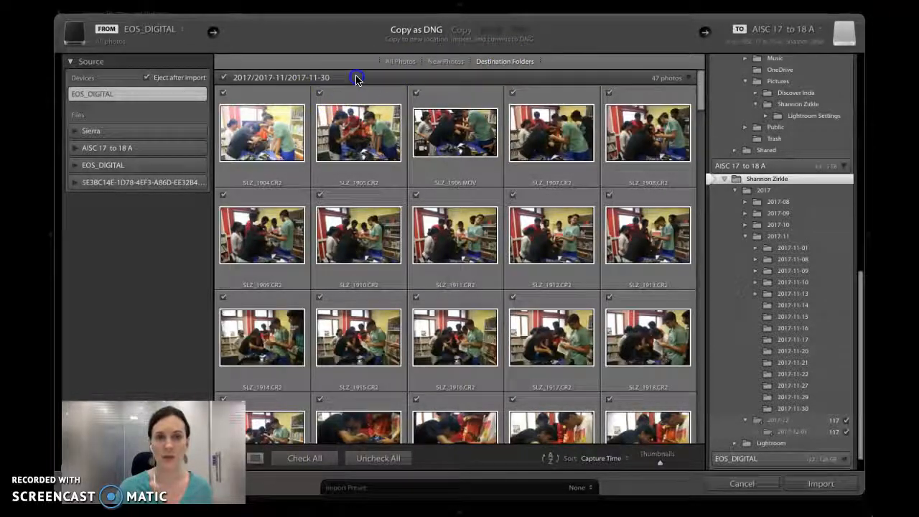
left_click(352, 92)
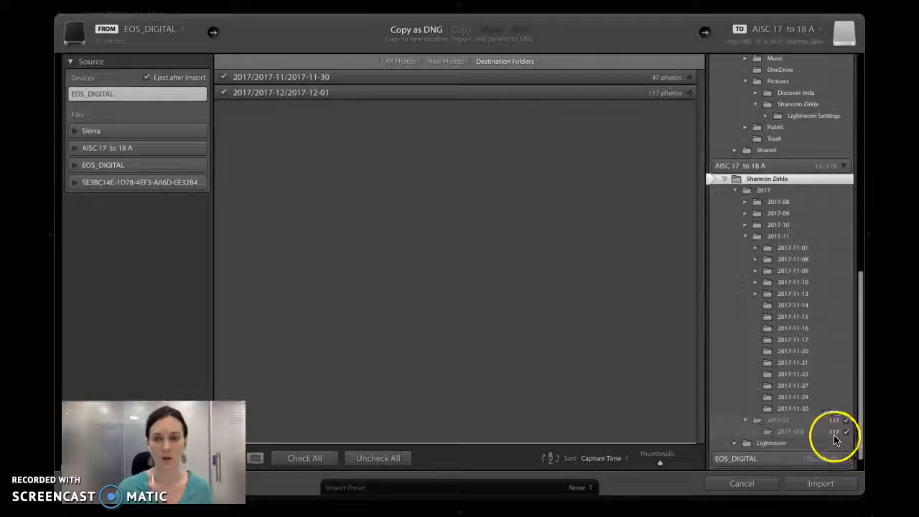
- Set the import's preview building option to Standard in the file handling settings
scroll(829, 369, "up", 3)
scroll(140, 240, "up", 1)
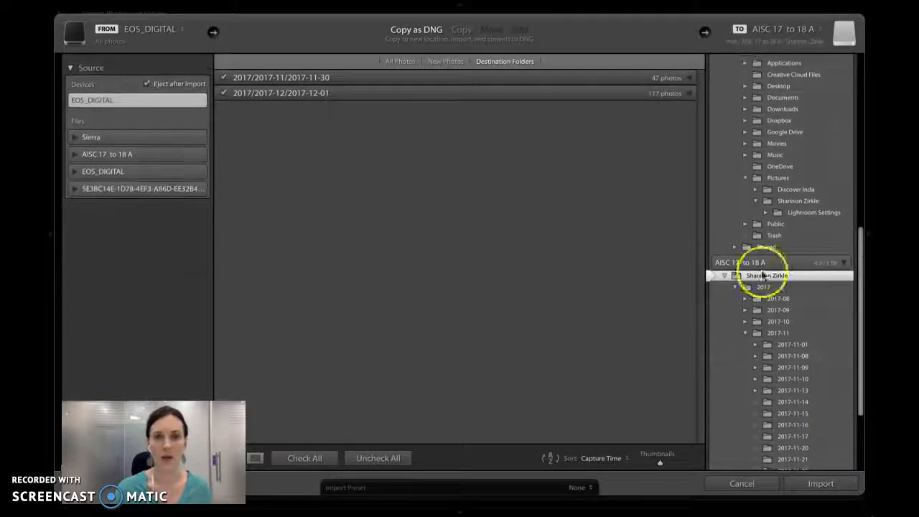
scroll(810, 257, "up", 10)
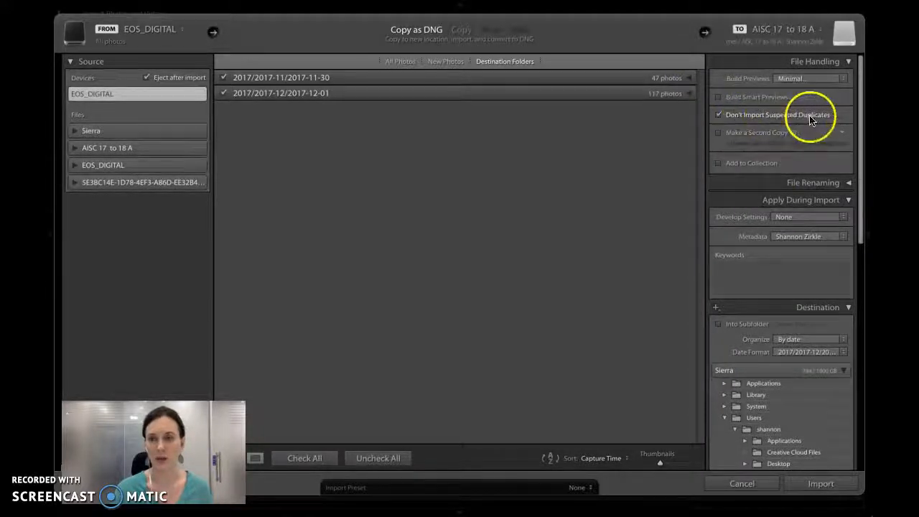
left_click(814, 85)
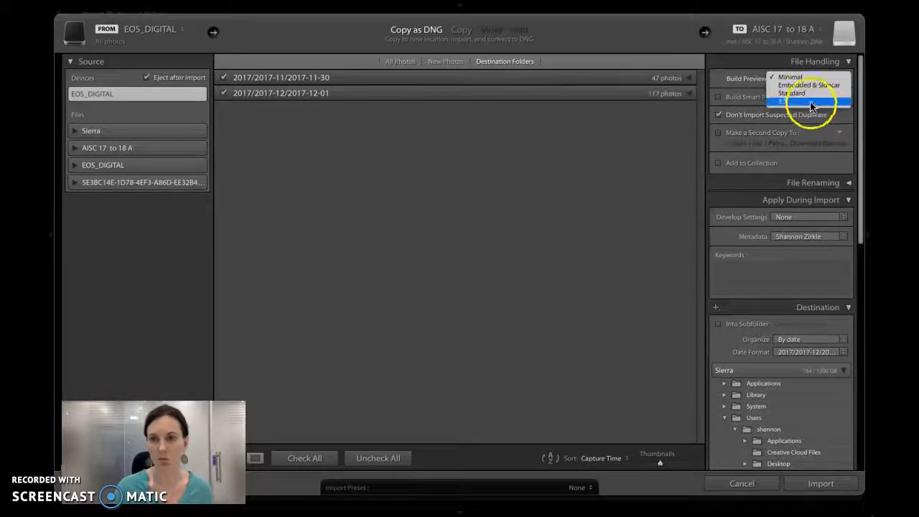
left_click(749, 83)
left_click(797, 76)
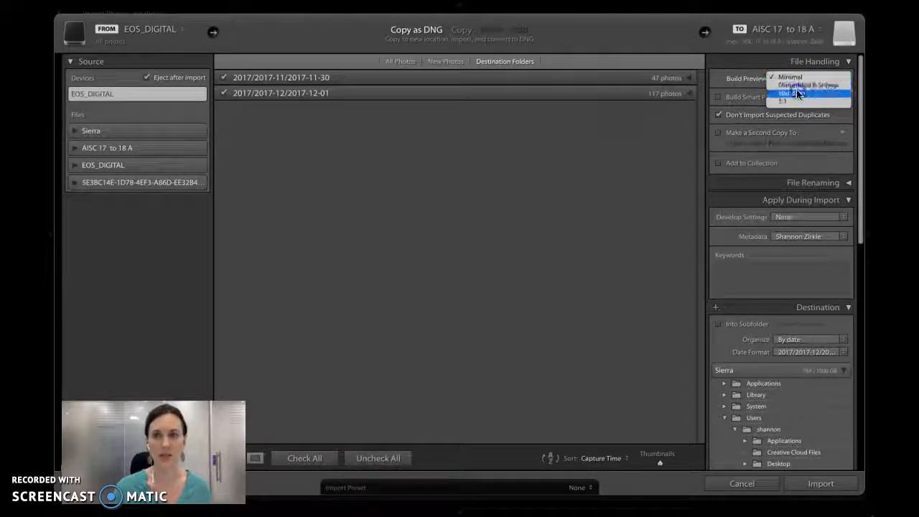
left_click(797, 92)
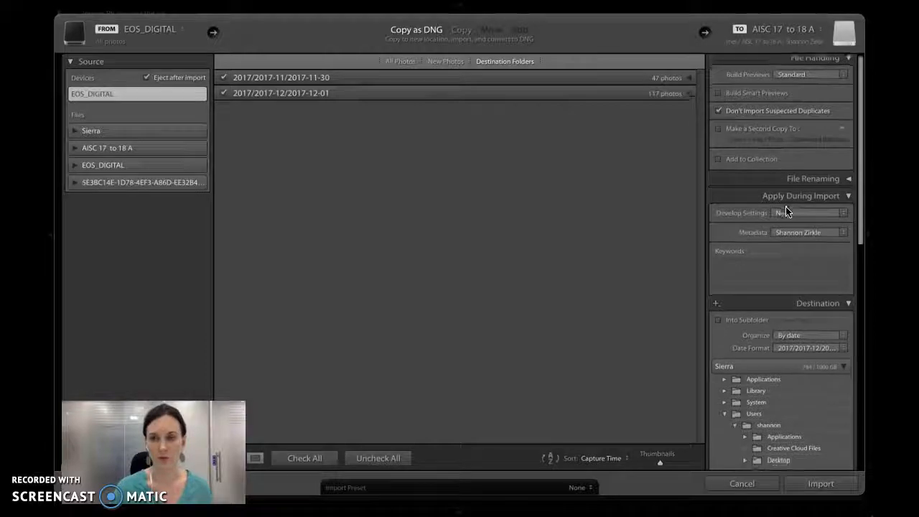
- Look at the File Renaming options and collapse the File Renaming, Apply During Import and Destination sections
scroll(787, 210, "down", 1)
left_click(790, 163)
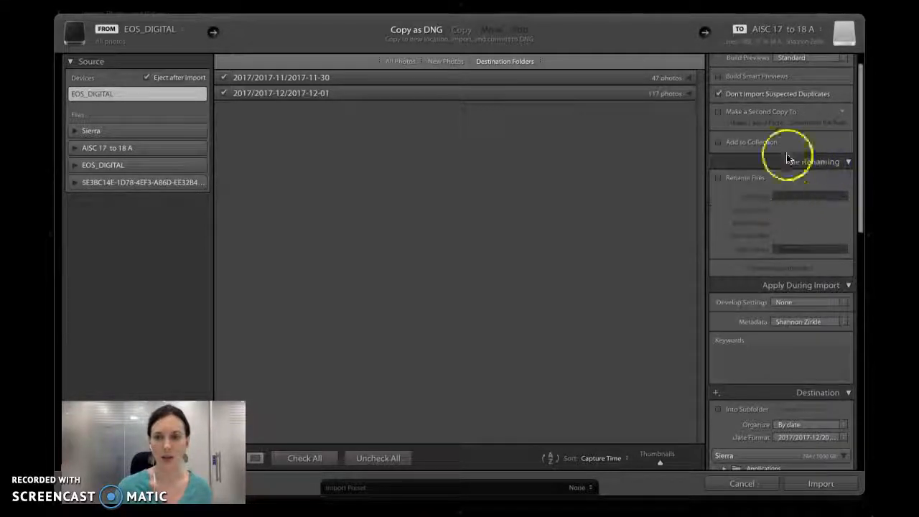
left_click(823, 164)
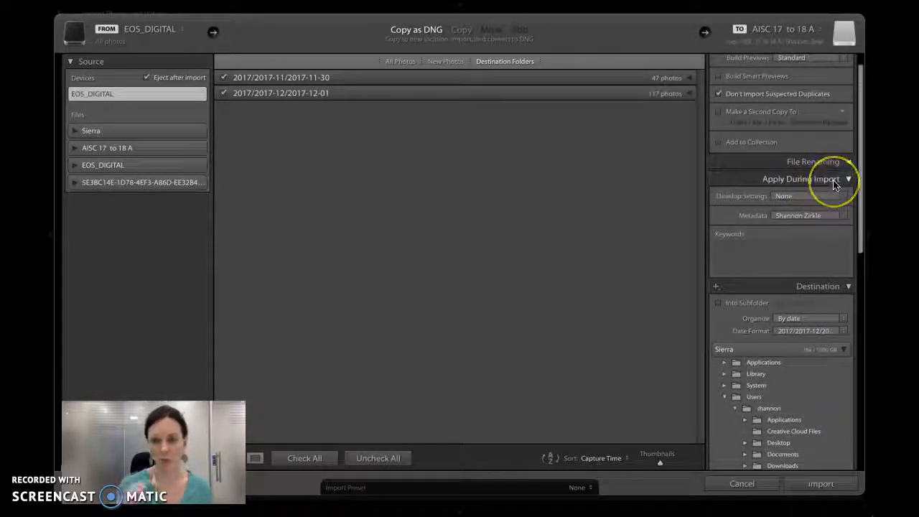
left_click(835, 181)
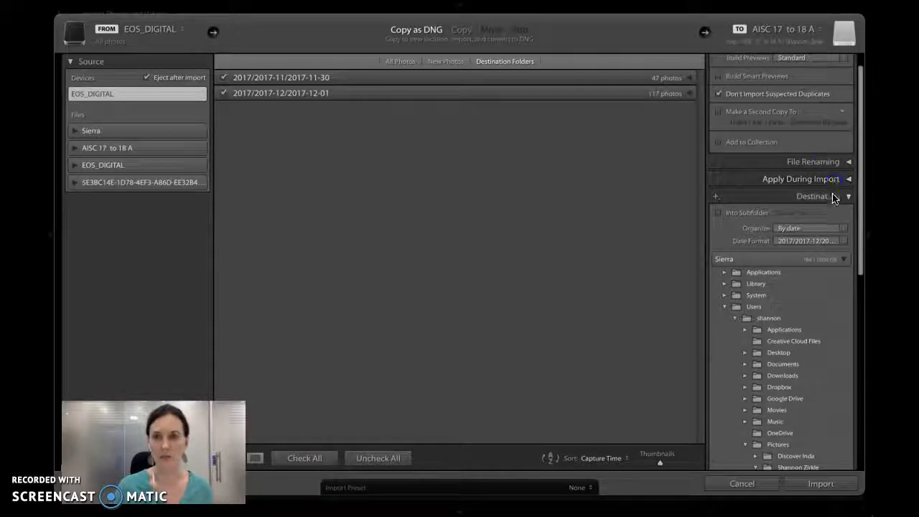
left_click(840, 196)
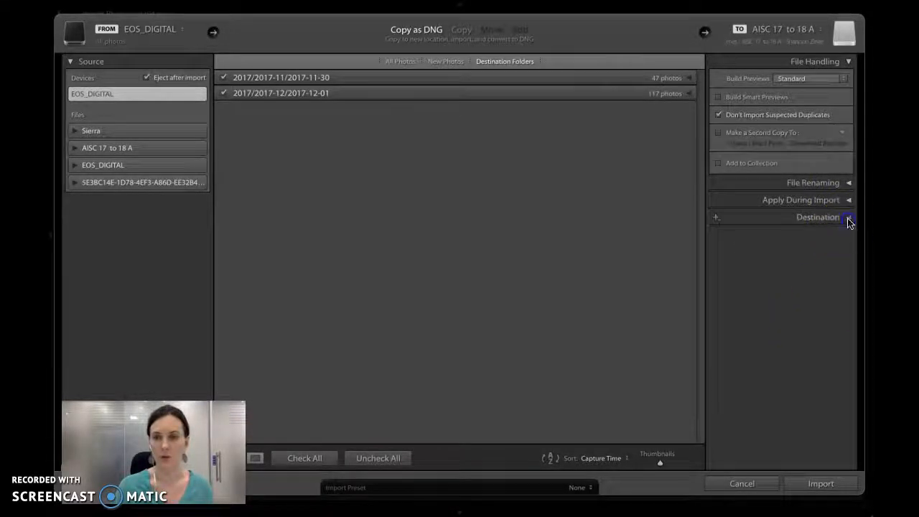
- Reopen the destination settings with the Sierra folder list collapsed and start importing the photos
left_click(848, 220)
scroll(828, 335, "down", 2)
scroll(828, 333, "up", 2)
left_click(842, 121)
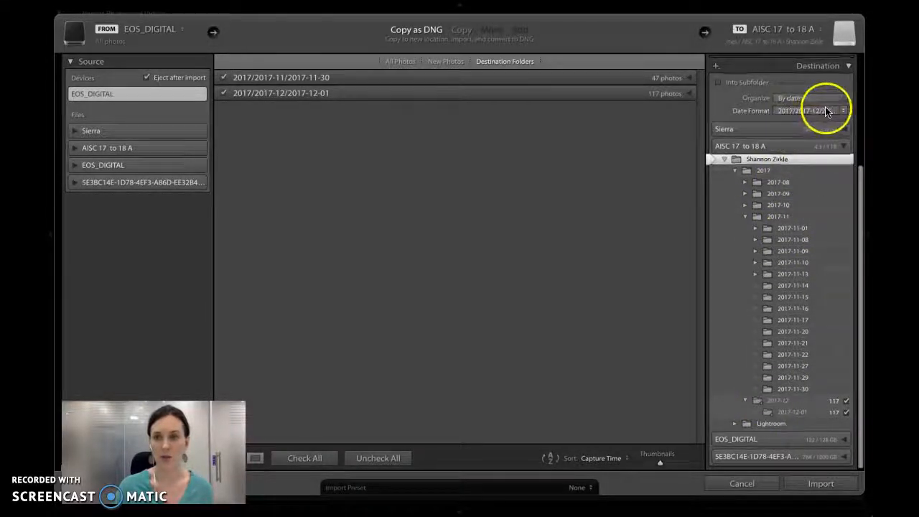
left_click(819, 485)
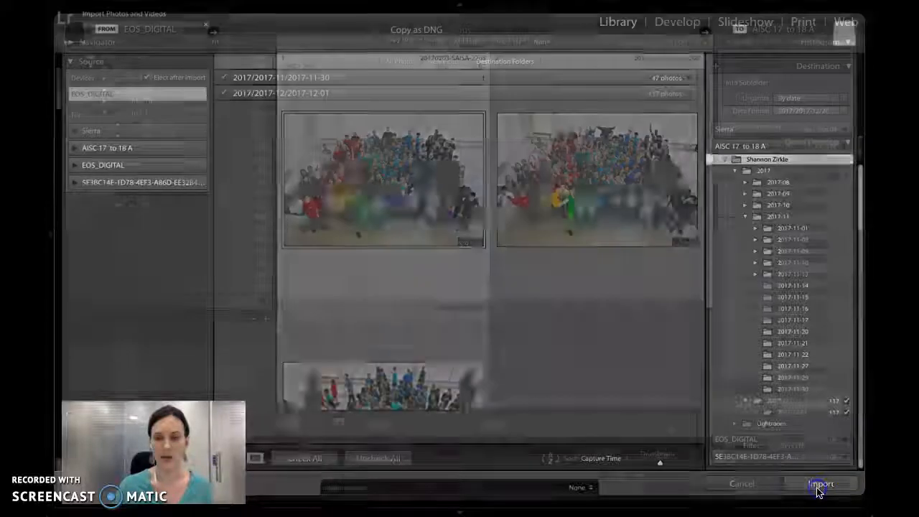